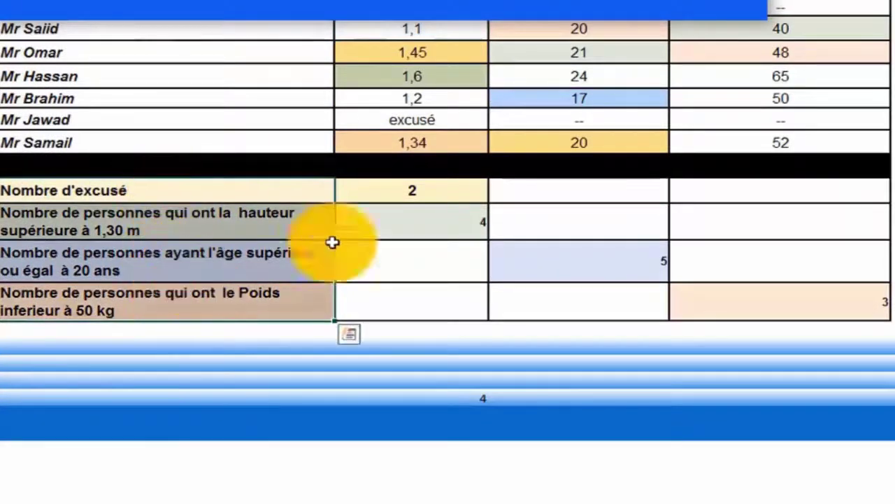
- Clear the existing results of the four summary rows below the table in the Hauteur, Äge and Poids columns
{"action": "left_click", "coordinate": [377, 196]}
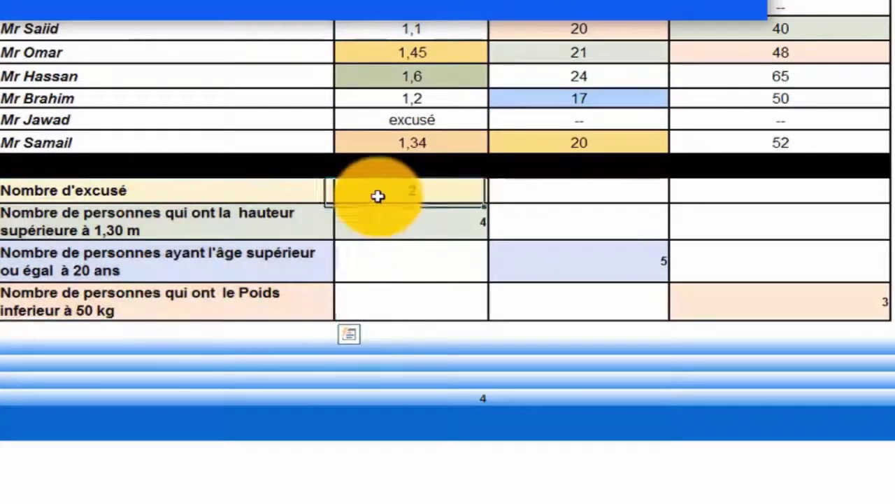
{"action": "double_click", "coordinate": [417, 193]}
{"action": "key", "text": "BackSpace"}
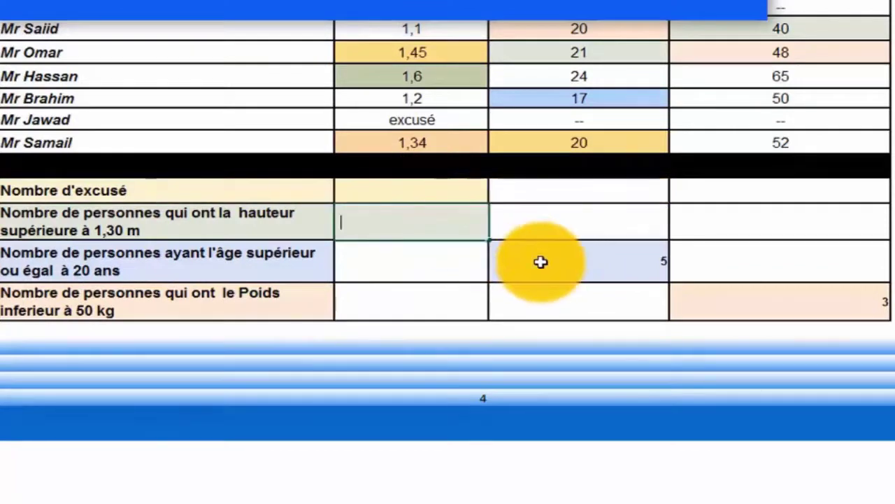
{"action": "left_click", "coordinate": [540, 262]}
{"action": "key", "text": "BackSpace"}
{"action": "left_click", "coordinate": [728, 306]}
{"action": "key", "text": "BackSpace"}
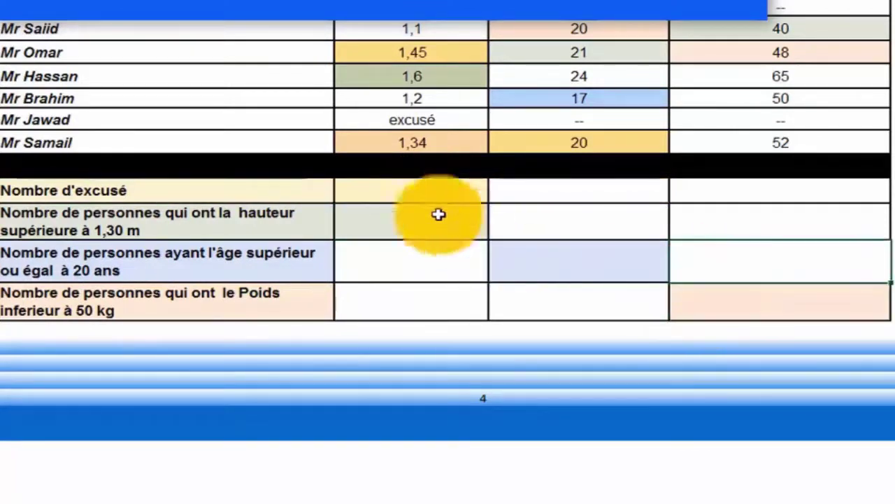
- Examine the table's height, age and weight columns and the Nombre d'excusé row under the NB.Si() heading
{"action": "left_click", "coordinate": [413, 192]}
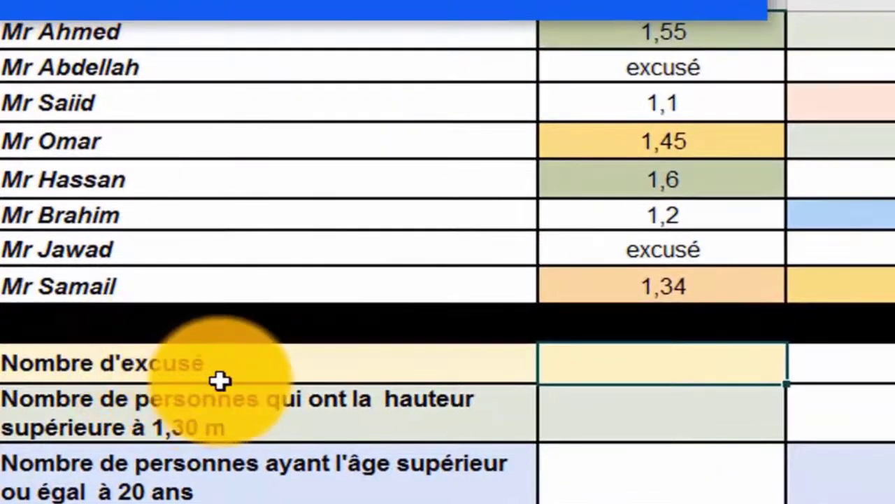
{"action": "scroll", "coordinate": [626, 273], "scroll_direction": "up", "scroll_amount": 1}
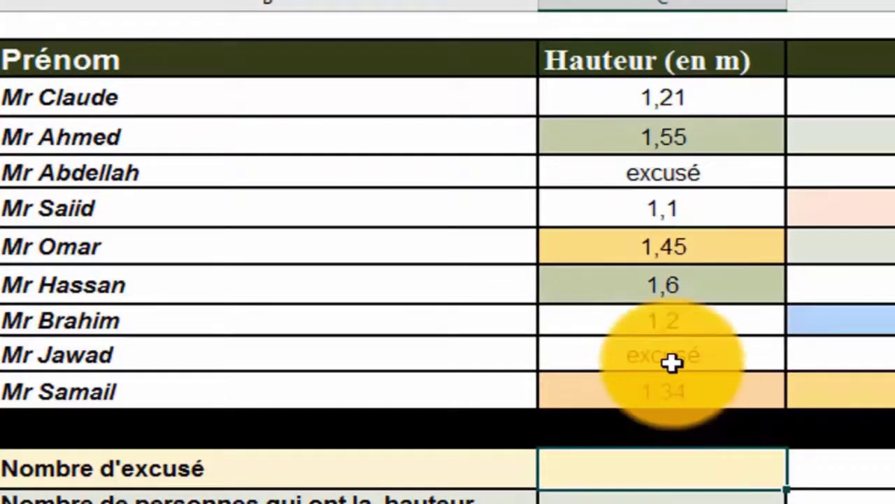
{"action": "scroll", "coordinate": [748, 386], "scroll_direction": "up", "scroll_amount": 1}
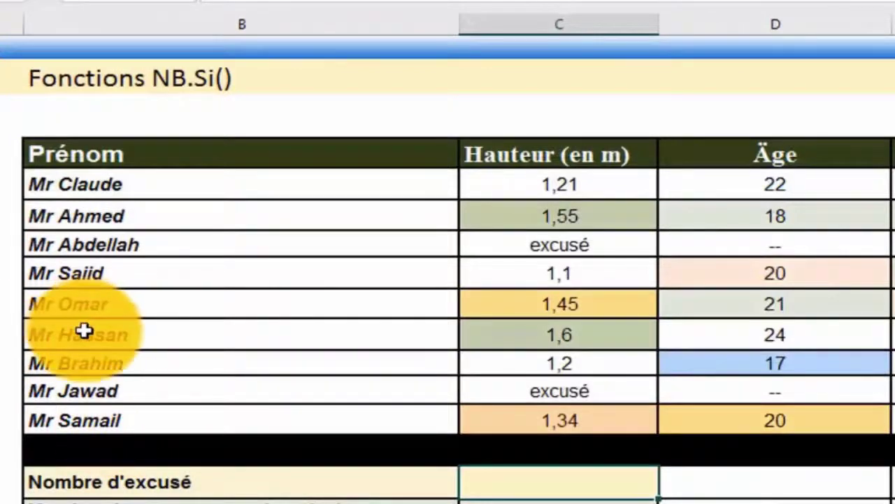
{"action": "left_click", "coordinate": [269, 77]}
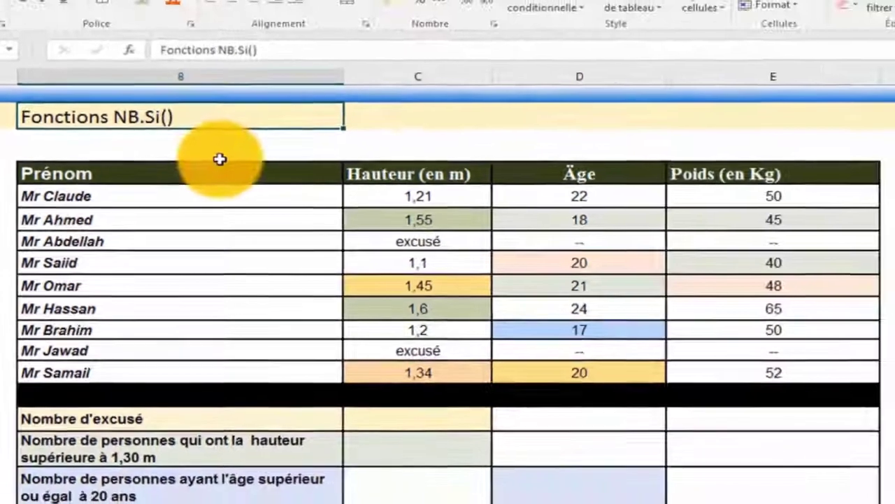
{"action": "left_click", "coordinate": [293, 112]}
{"action": "left_click", "coordinate": [223, 149]}
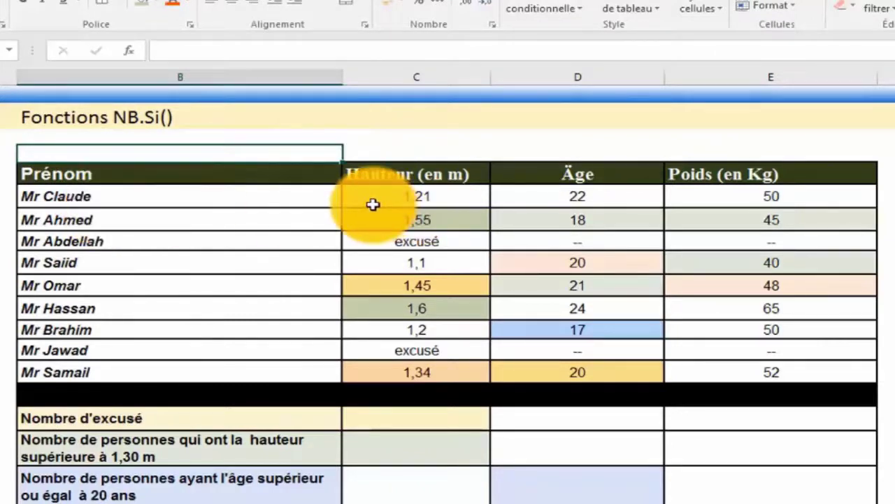
{"action": "left_click", "coordinate": [371, 394]}
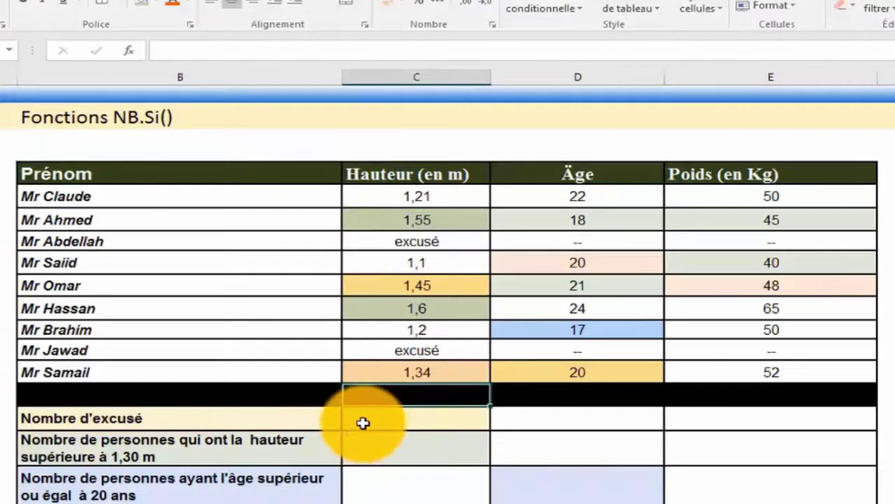
{"action": "left_click", "coordinate": [364, 423]}
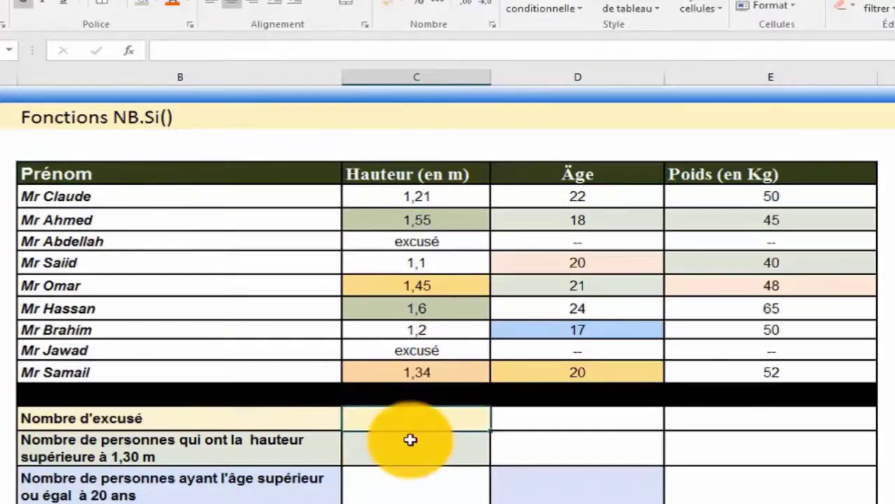
{"action": "left_click", "coordinate": [154, 420]}
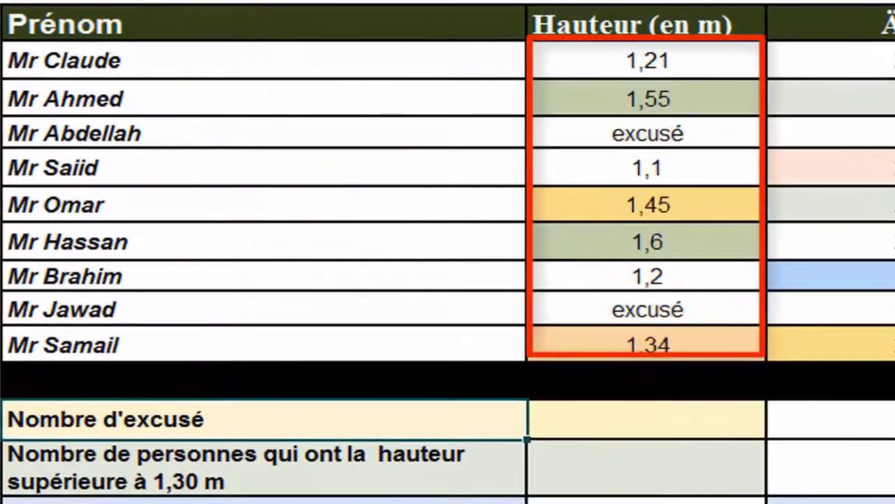
- Enter =NB.SI(C9:C17;"excusé") in the Hauteur column of the Nombre d'excusé row to count the excused people
{"action": "left_click", "coordinate": [613, 427]}
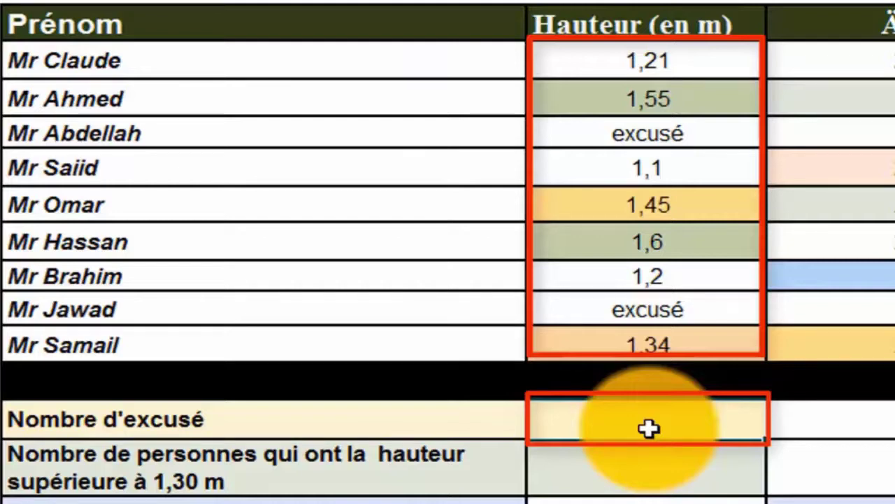
{"action": "type", "text": "="}
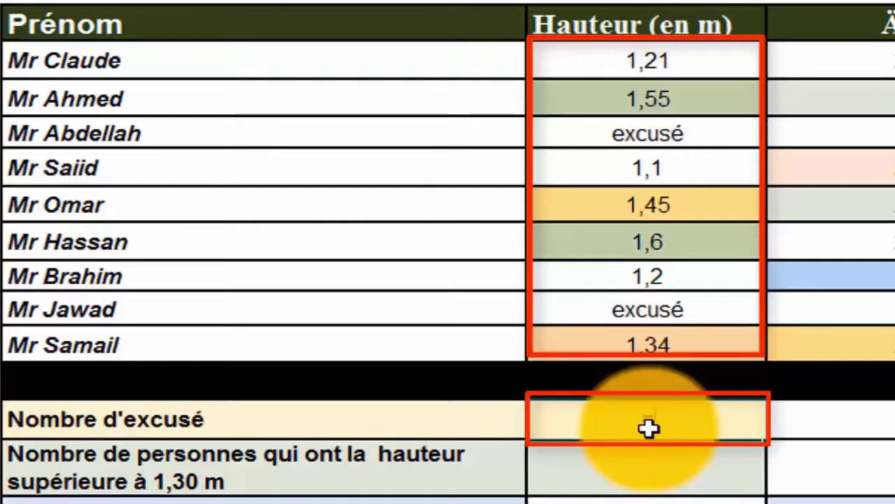
{"action": "type", "text": "nb."}
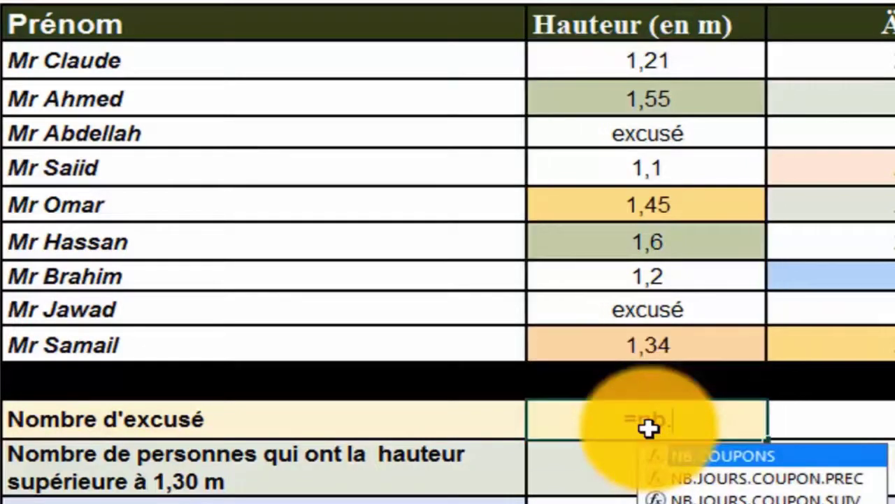
{"action": "type", "text": "SI"}
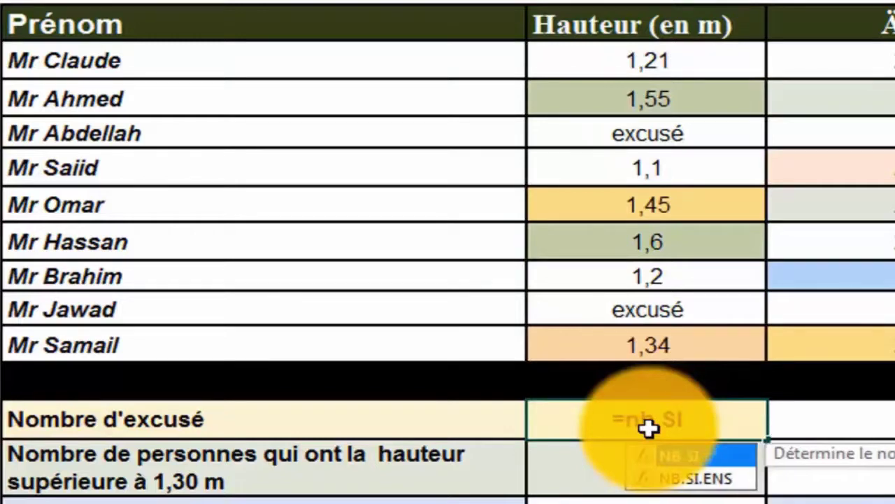
{"action": "type", "text": "("}
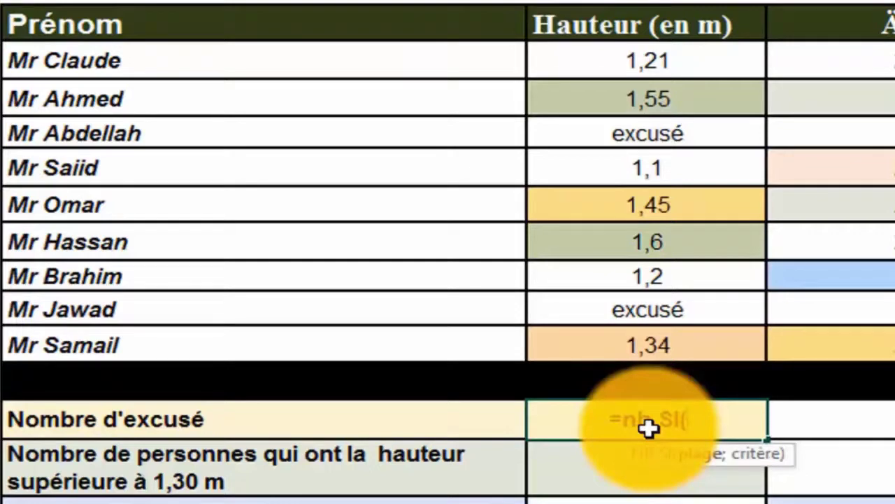
{"action": "left_click_drag", "start_coordinate": [607, 61], "coordinate": [654, 342]}
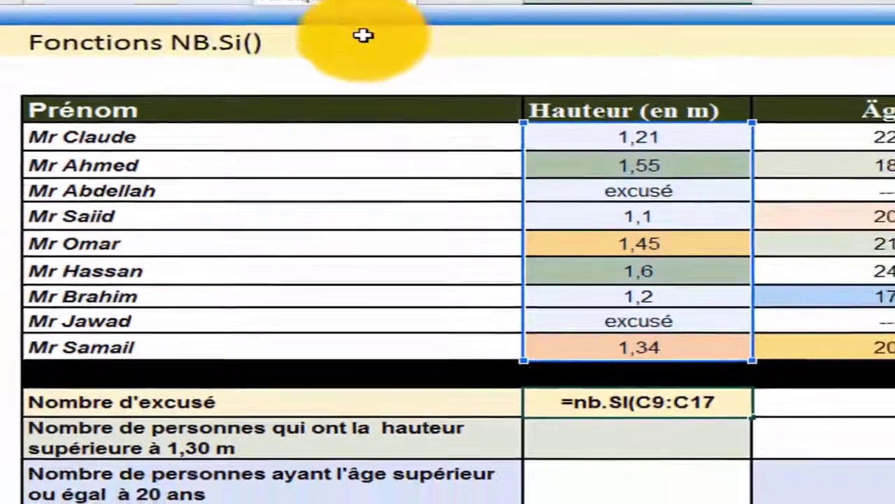
{"action": "type", "text": ";"}
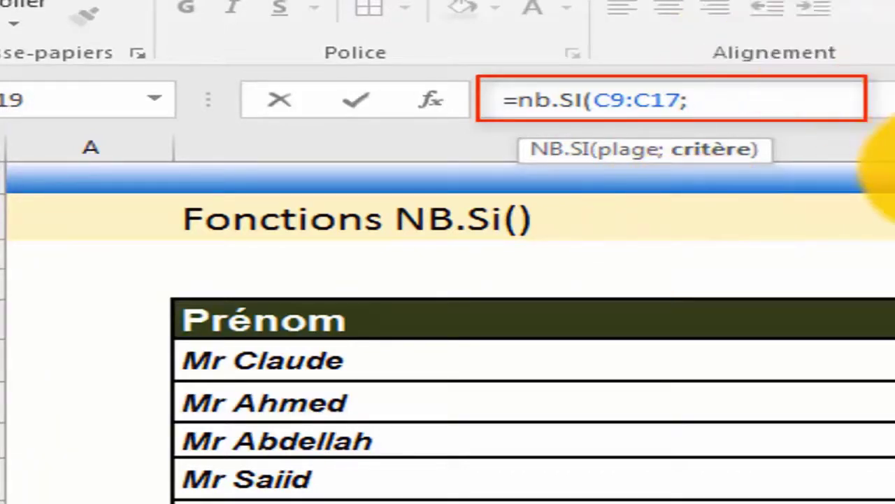
{"action": "type", "text": "\""}
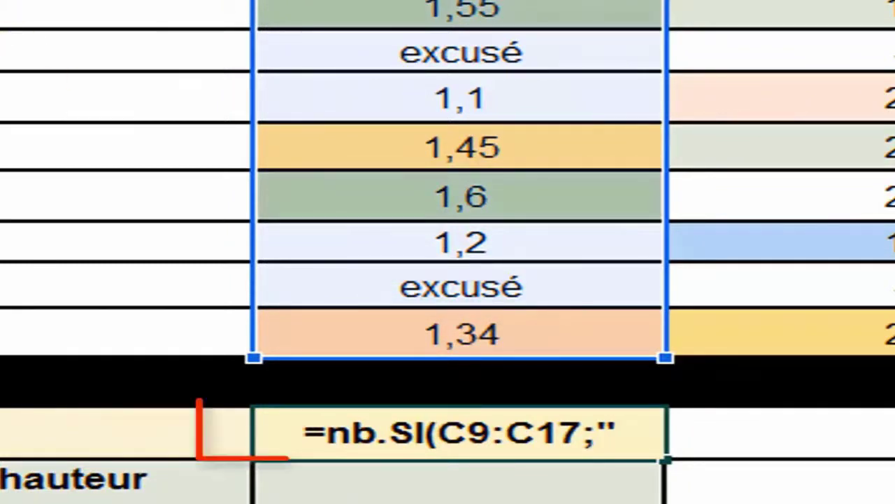
{"action": "type", "text": "excusé"}
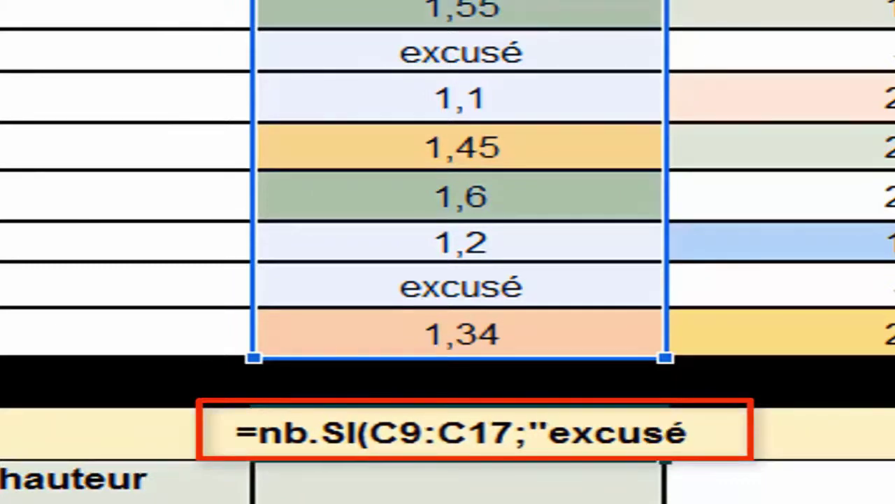
{"action": "type", "text": "\""}
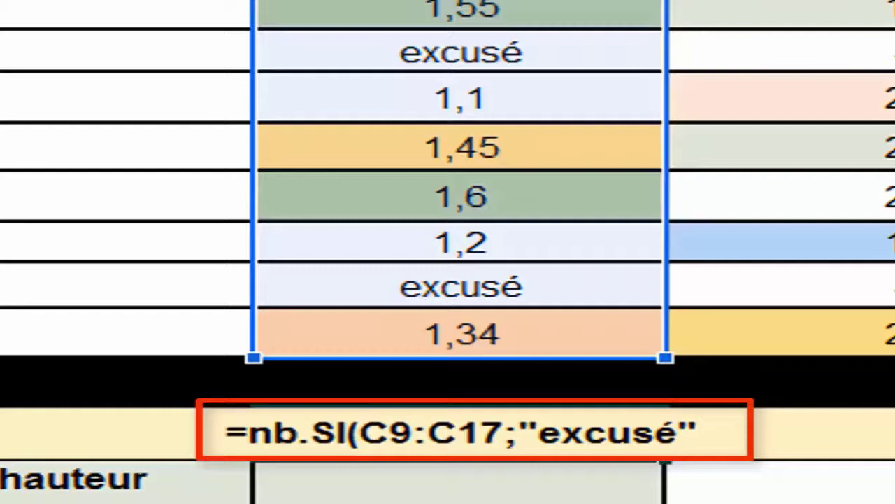
{"action": "type", "text": ")"}
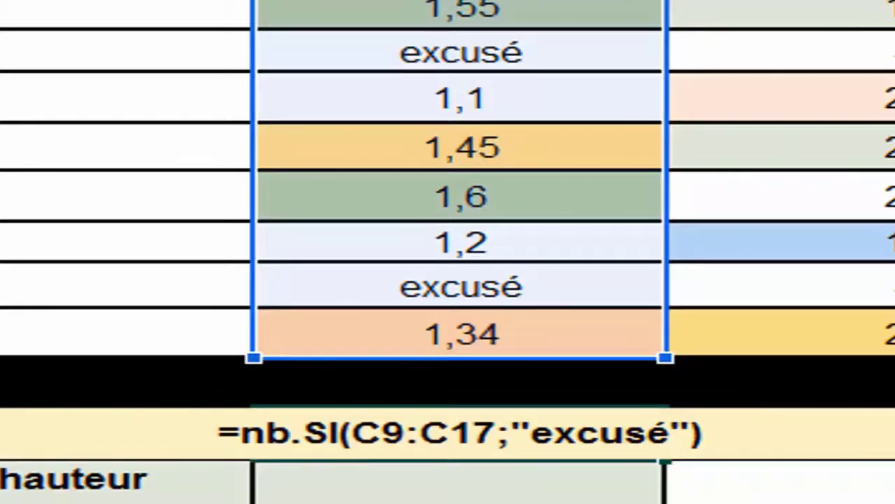
{"action": "key", "text": "Return"}
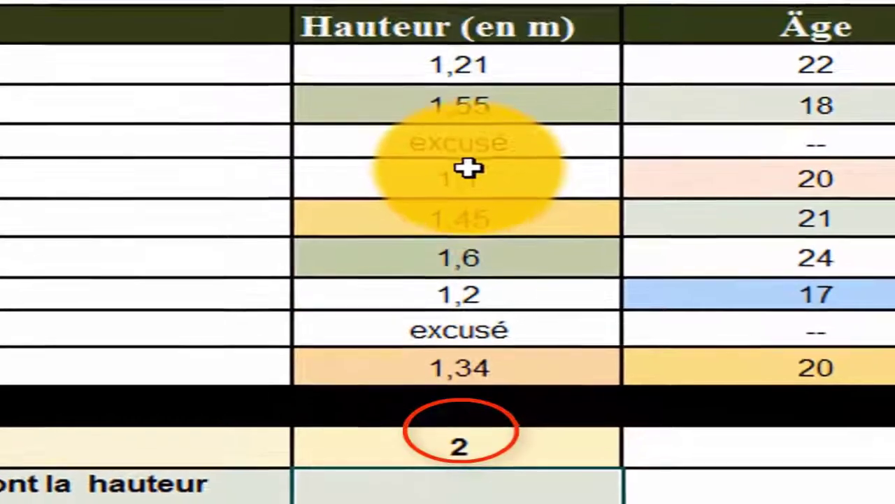
- Compare the Nombre d'excusé result with the "excusé" entries in the Hauteur column
{"action": "left_click", "coordinate": [462, 151]}
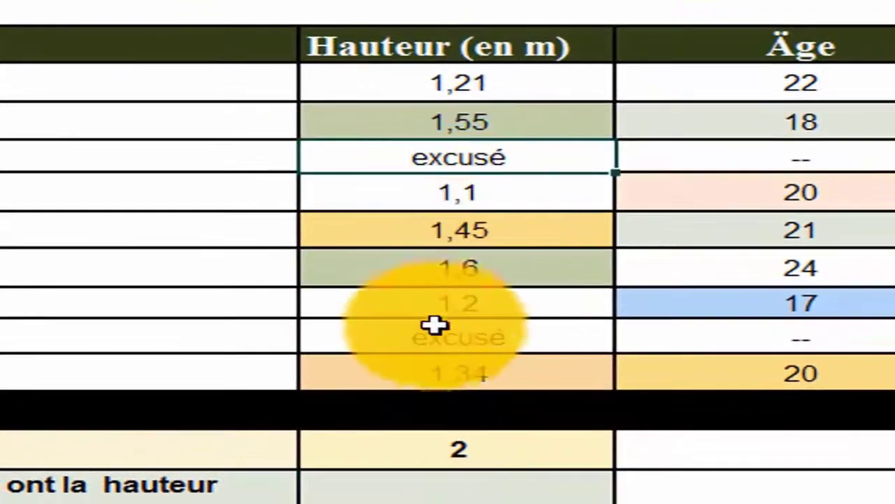
{"action": "left_click", "coordinate": [433, 330]}
{"action": "left_click", "coordinate": [452, 450]}
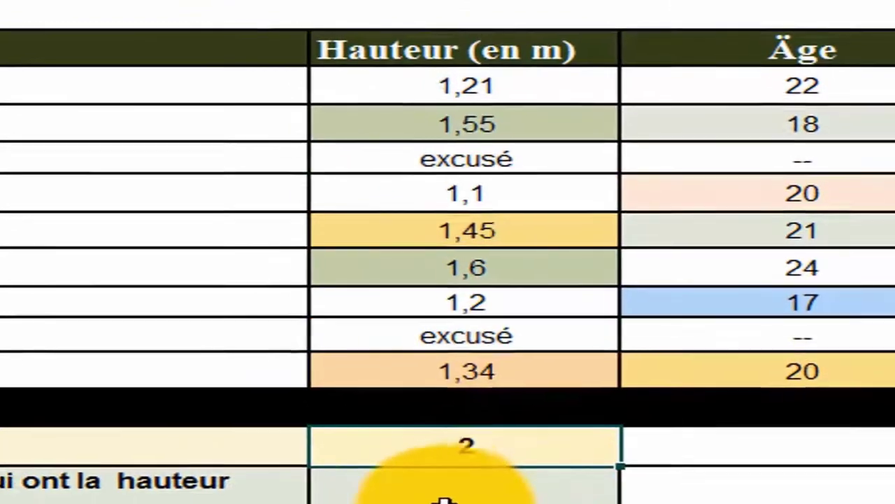
- Enter =NB.SI(C9:C17;">1,30") in the Hauteur column of the row counting people taller than 1,30 m
{"action": "left_click", "coordinate": [433, 498]}
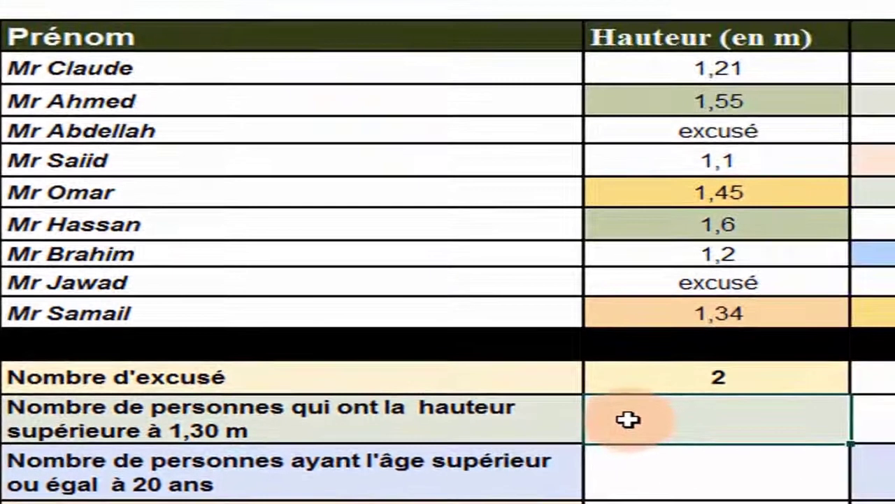
{"action": "double_click", "coordinate": [678, 408]}
{"action": "type", "text": "="}
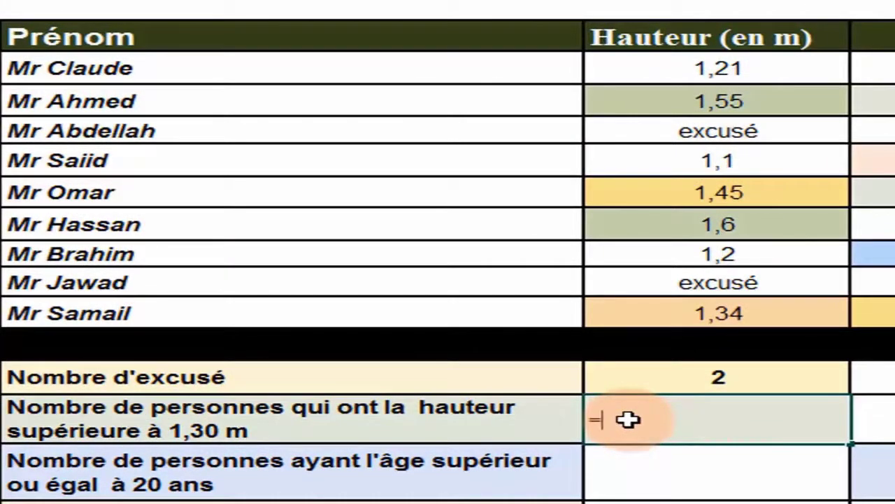
{"action": "type", "text": "nb."}
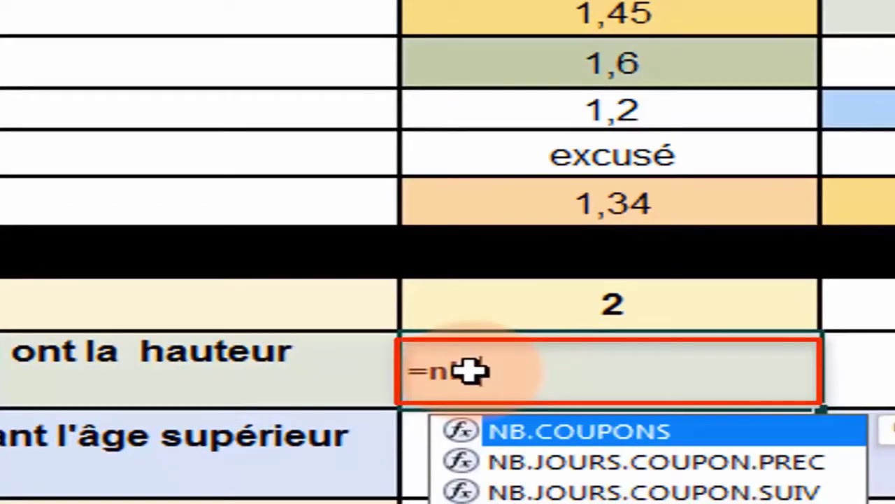
{"action": "type", "text": "si("}
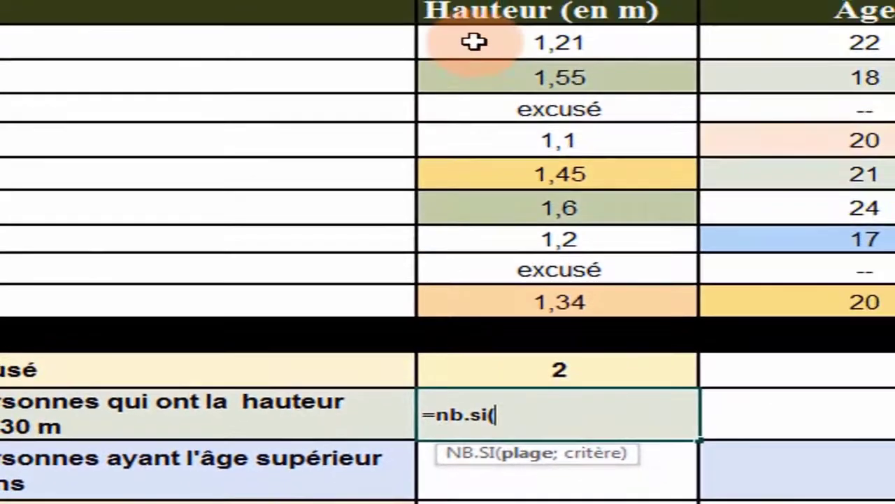
{"action": "left_click_drag", "start_coordinate": [474, 40], "coordinate": [505, 296]}
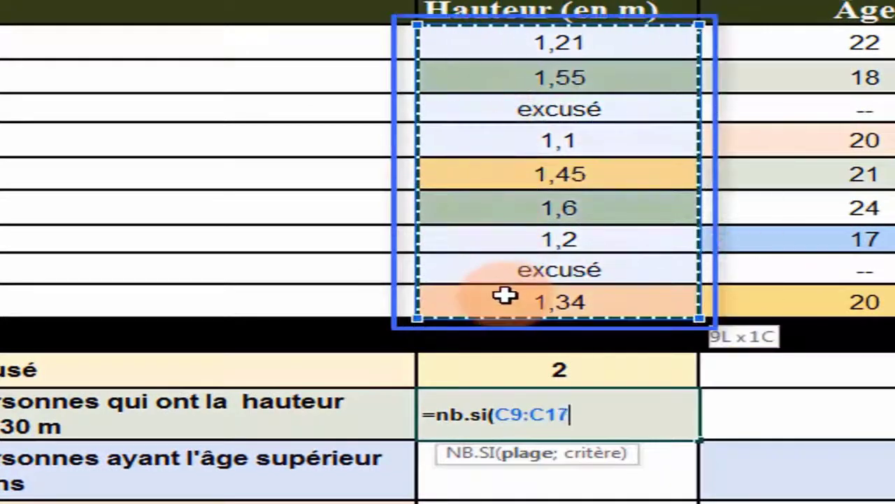
{"action": "left_click", "coordinate": [489, 2]}
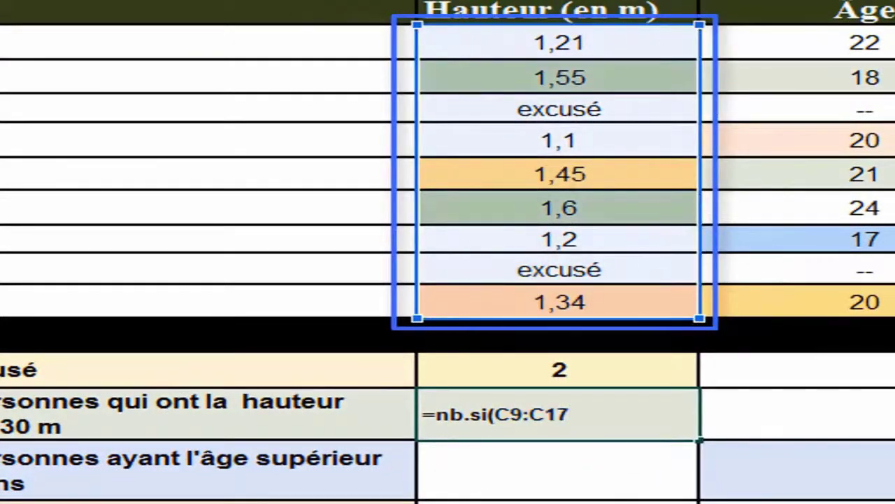
{"action": "type", "text": ";"}
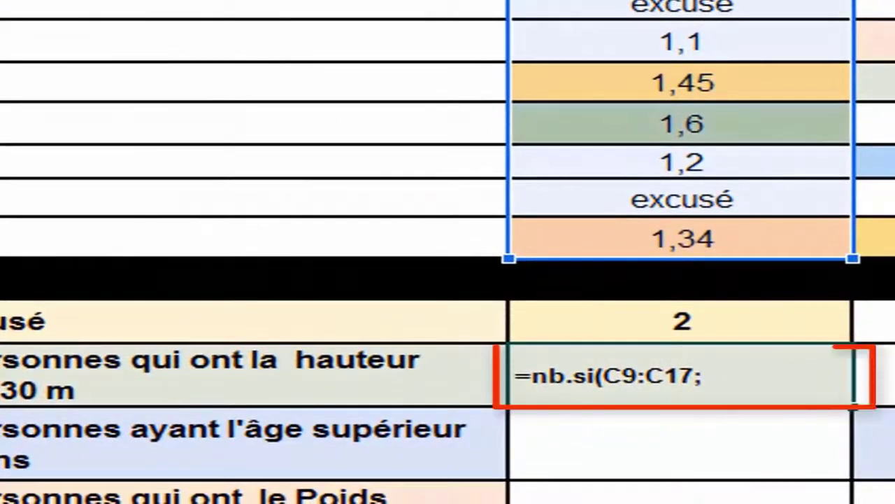
{"action": "type", "text": "\""}
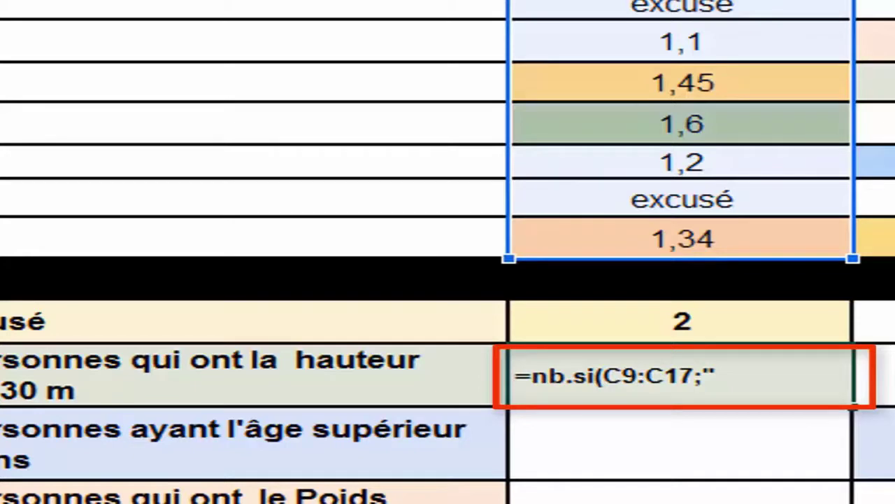
{"action": "type", "text": ">"}
{"action": "type", "text": "1,30"}
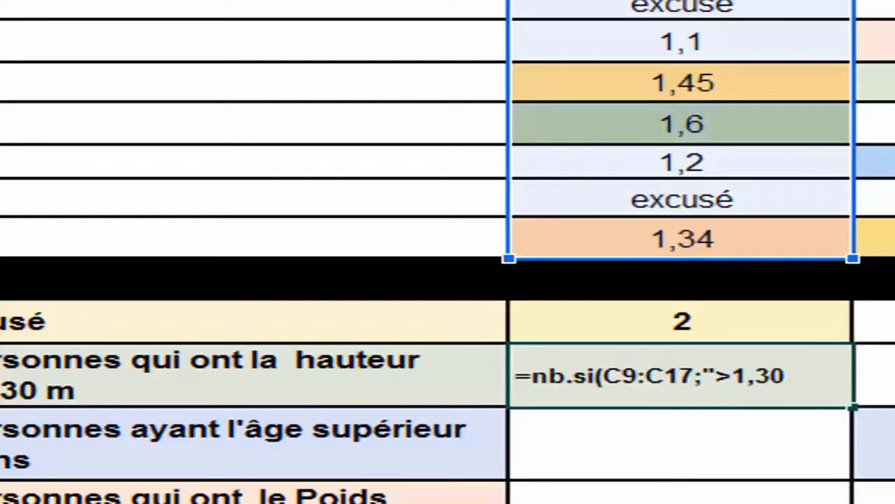
{"action": "type", "text": "\""}
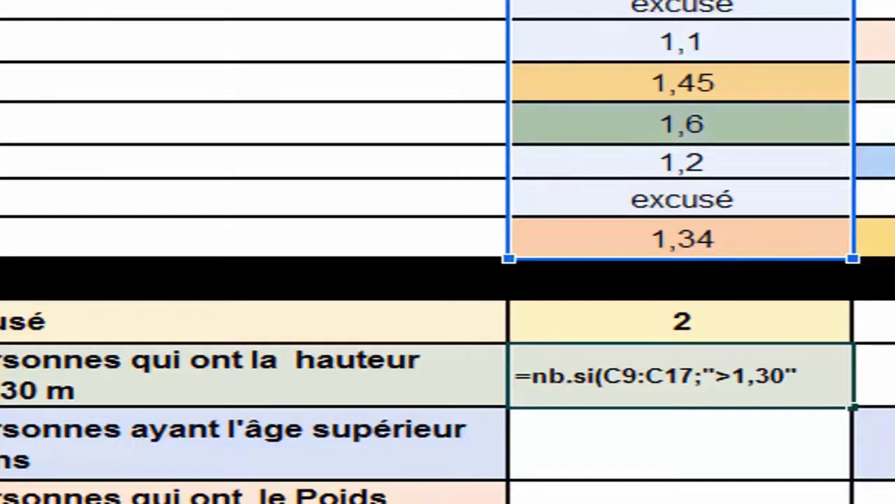
{"action": "type", "text": ")"}
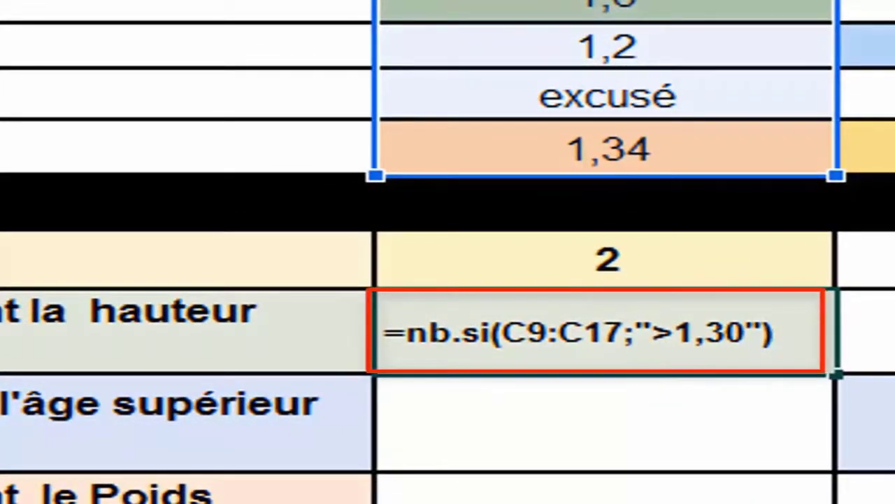
{"action": "key", "text": "Return"}
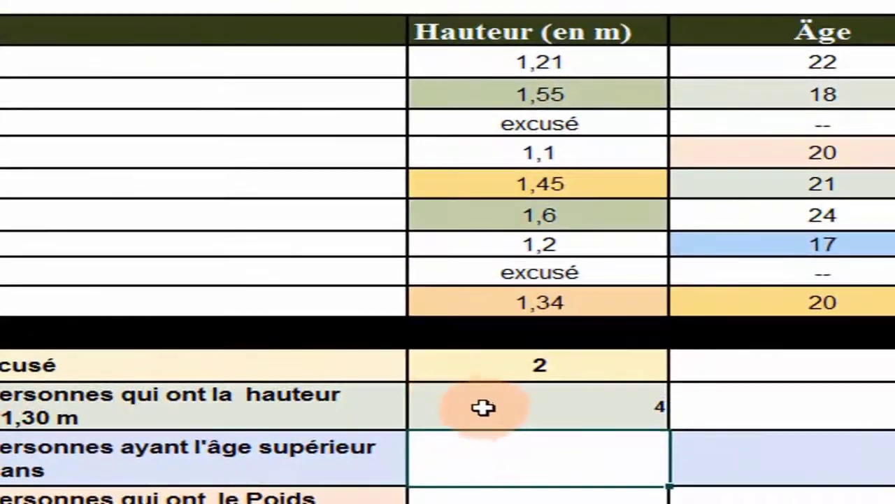
- Compare the count of people taller than 1,30 m with the individual heights above 1,30 in the Hauteur column
{"action": "left_click", "coordinate": [485, 409]}
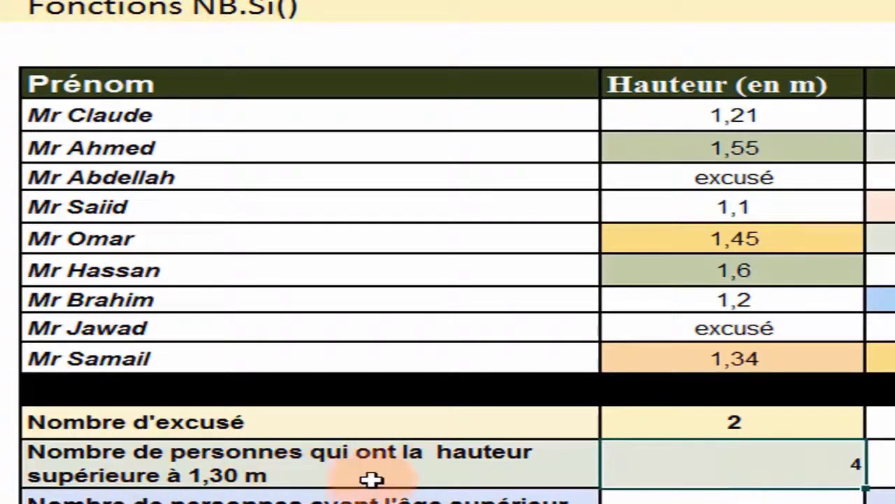
{"action": "left_click", "coordinate": [744, 147]}
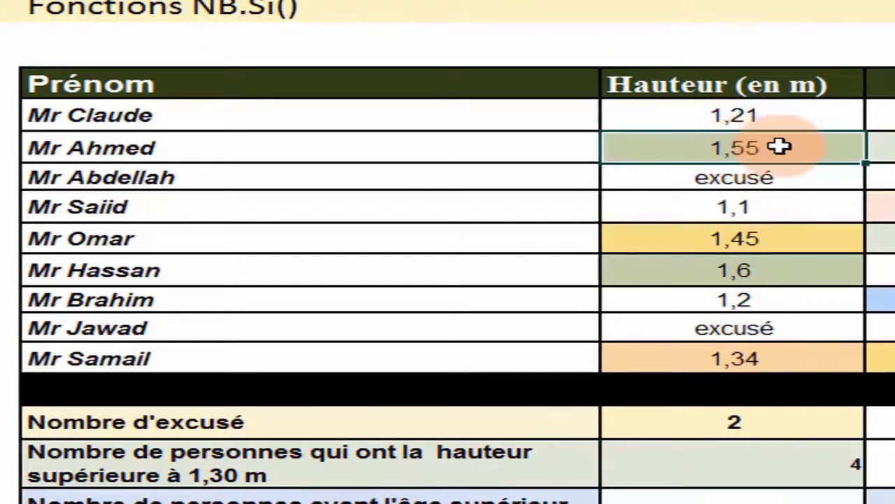
{"action": "left_click", "coordinate": [762, 240]}
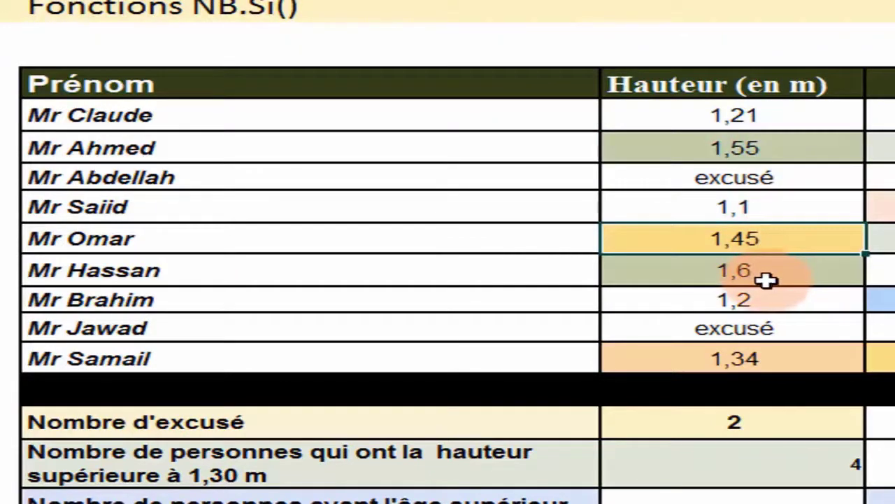
{"action": "left_click", "coordinate": [762, 278]}
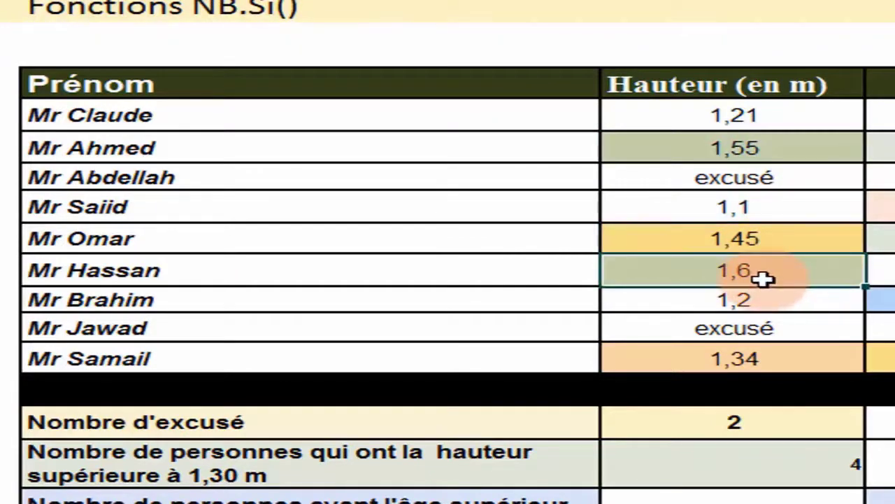
{"action": "left_click", "coordinate": [759, 358]}
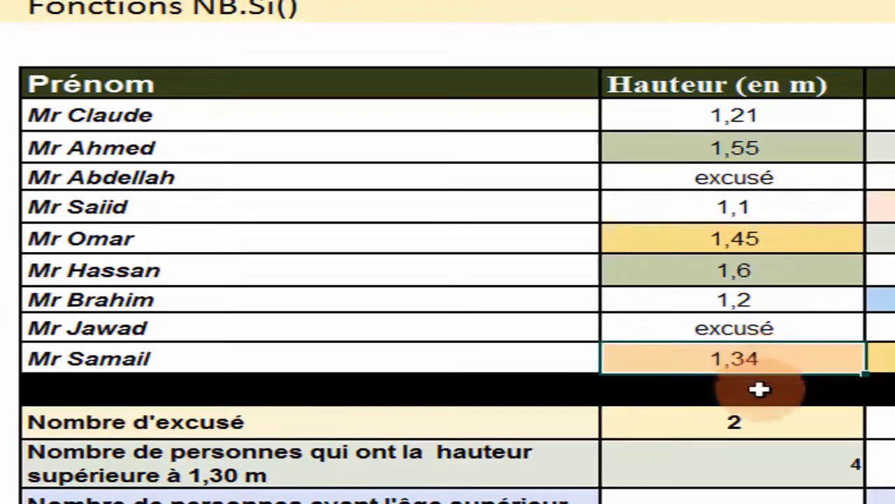
- Center the count of people taller than 1,30 m horizontally in its Hauteur cell
{"action": "left_click", "coordinate": [779, 461]}
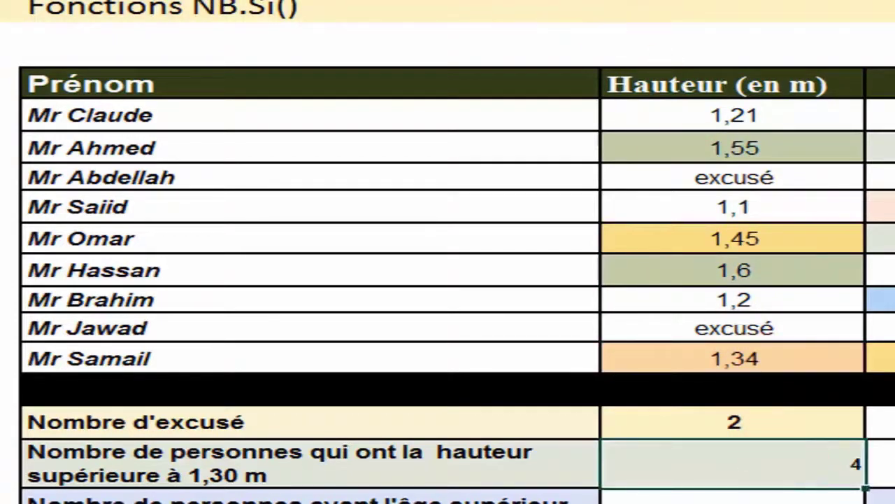
{"action": "key", "text": "alt+h"}
{"action": "key", "text": "a"}
{"action": "key", "text": "c"}
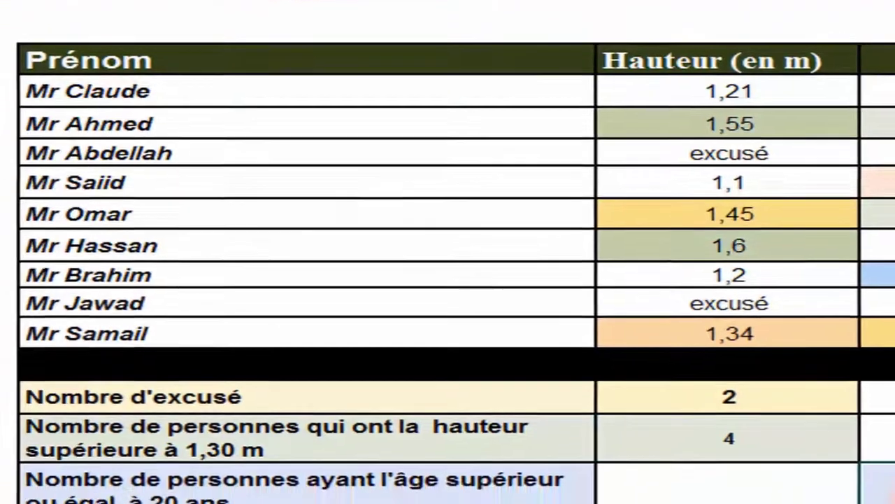